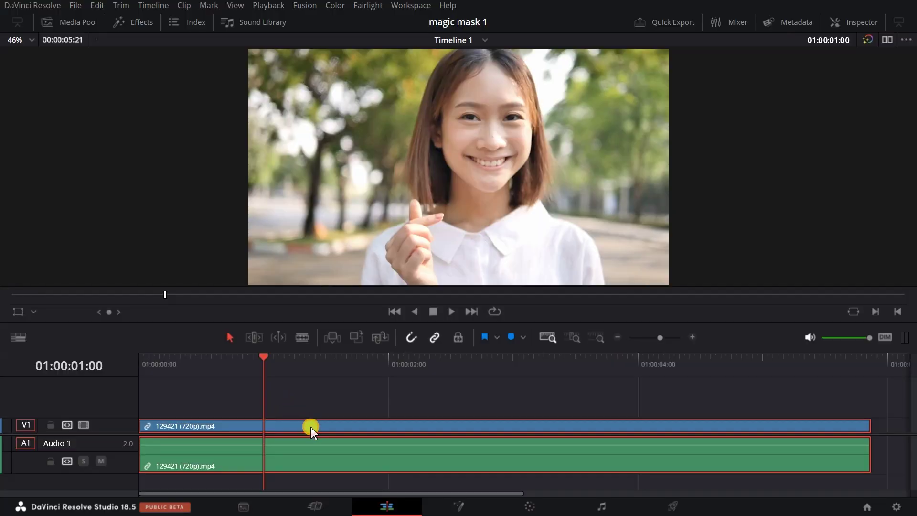
Step: Switch to the Color page to begin grading the woman's clip
click(528, 507)
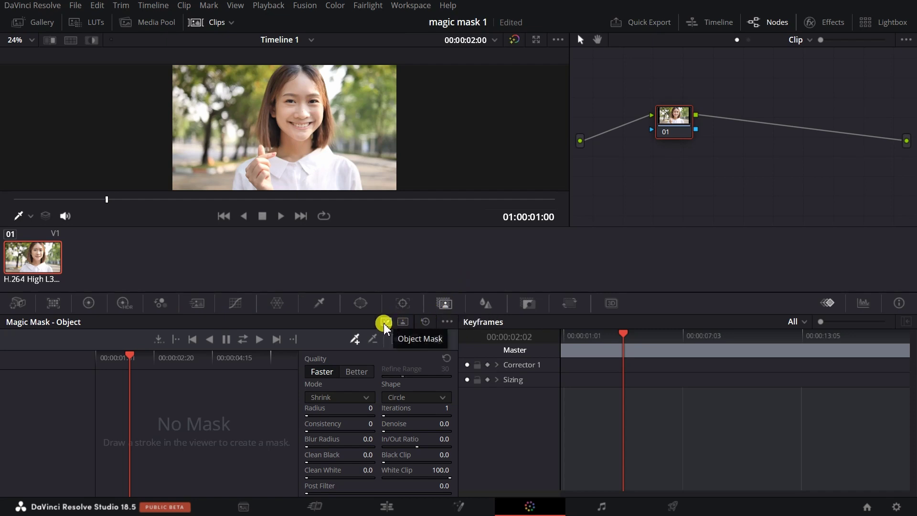
Step: Set the Magic Mask to Person mode, browsing Features but keeping whole-person masking
click(403, 322)
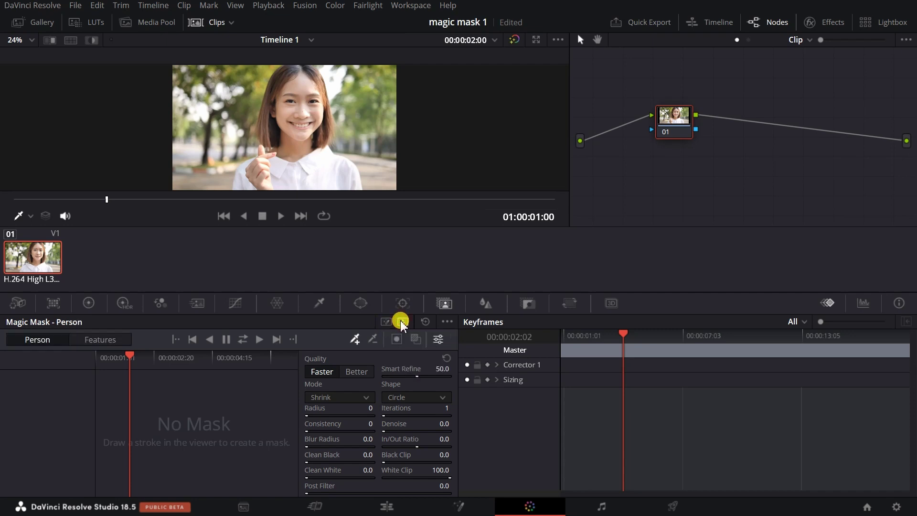
click(100, 340)
click(52, 361)
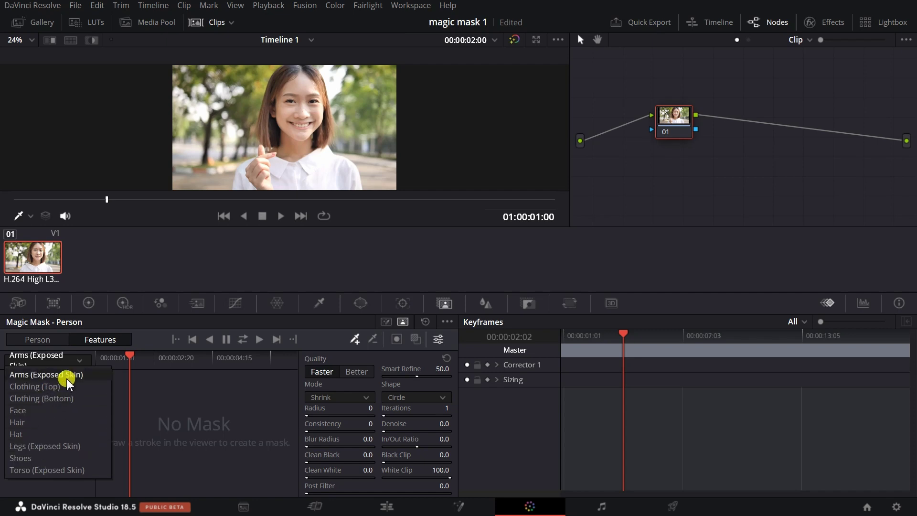
click(98, 342)
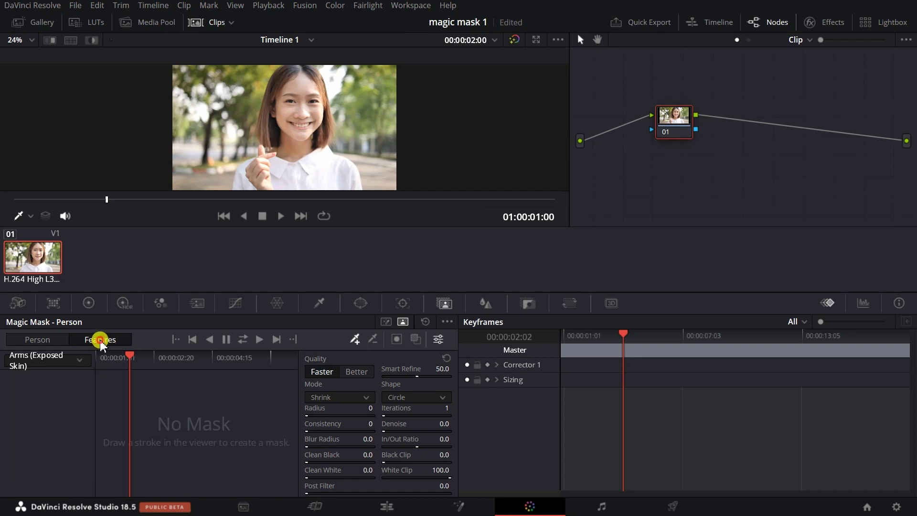
click(49, 341)
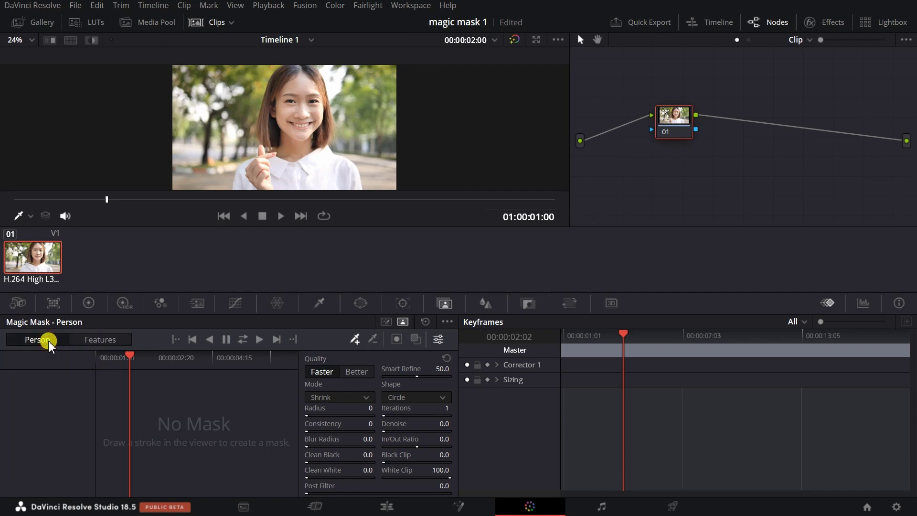
Step: Arm the add-stroke picker and set the viewer overlay to Qualifier
click(356, 341)
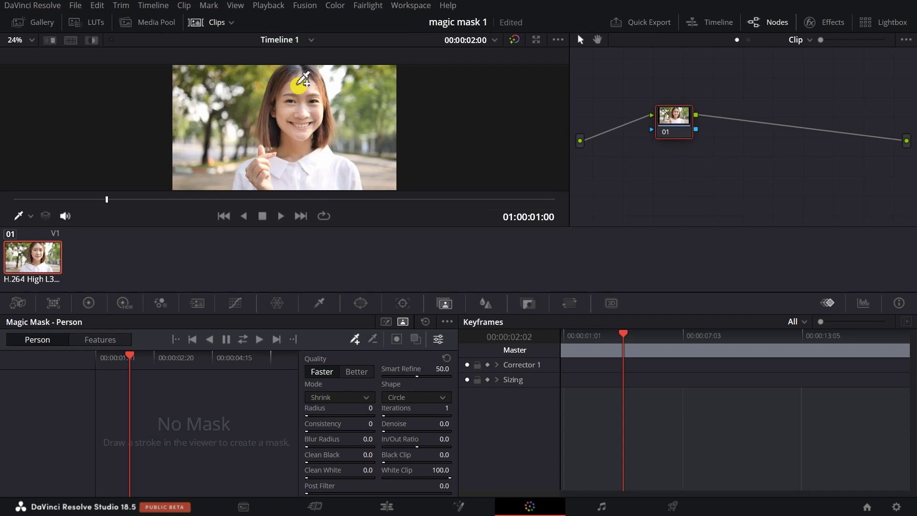
click(23, 217)
click(31, 216)
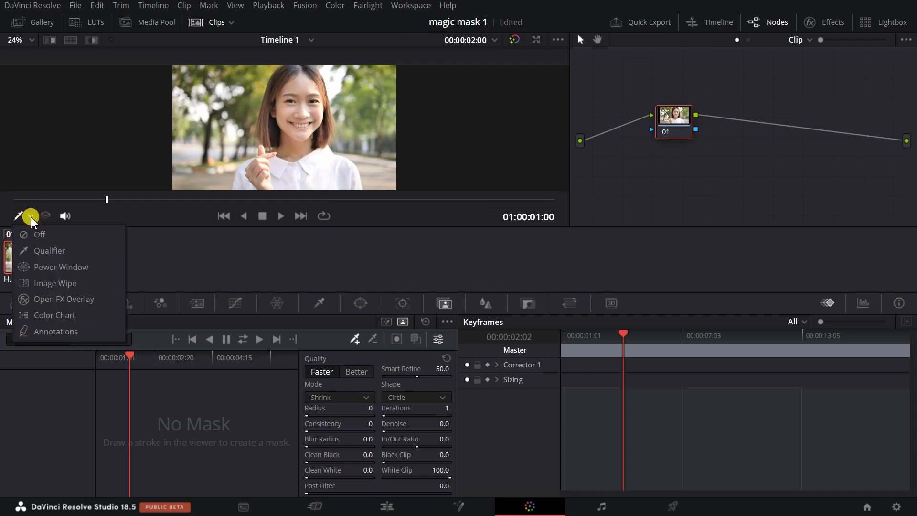
click(41, 252)
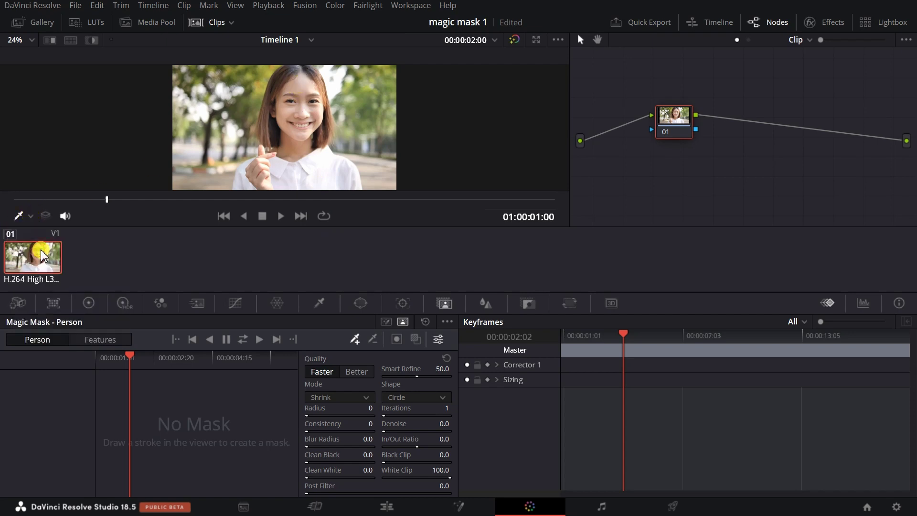
Step: Stroke the woman from hairline to collar, check the mask overlay, and track it forward
mouse_move(303, 76)
mouse_down()
mouse_move(306, 162)
mouse_move(337, 178)
mouse_up()
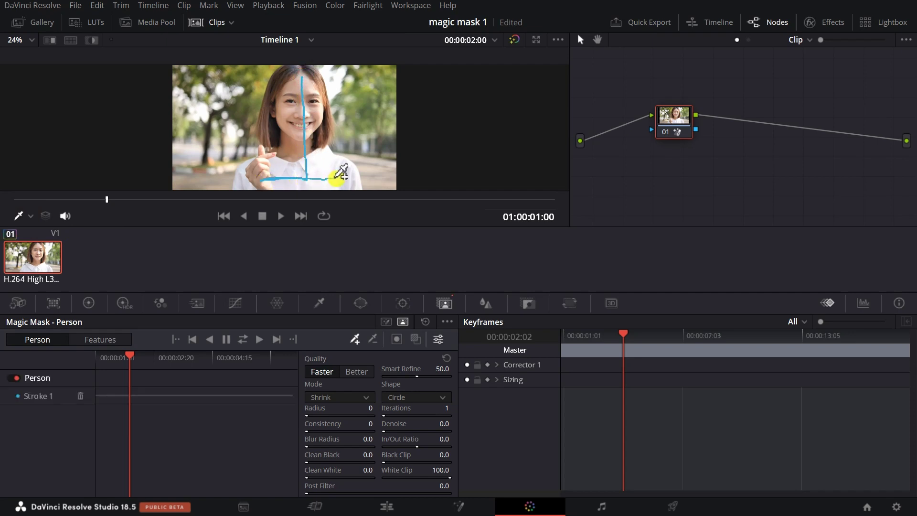
click(414, 339)
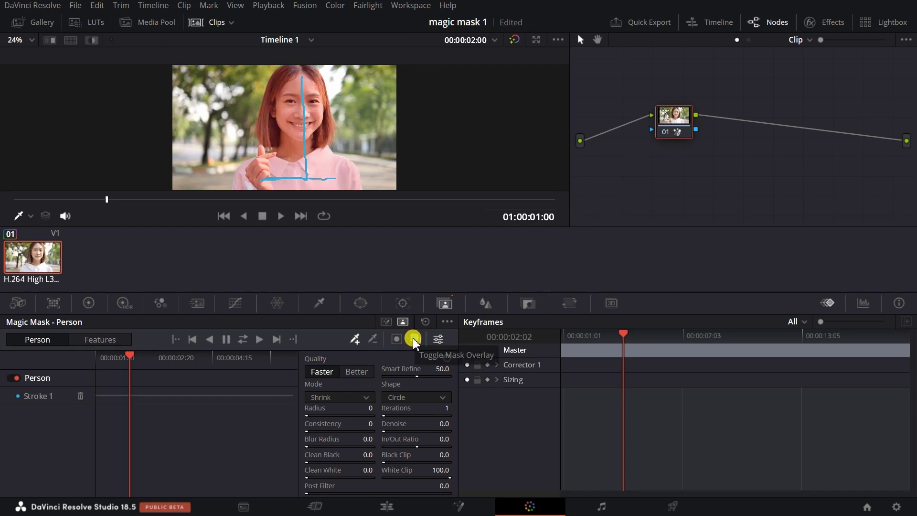
click(395, 340)
click(396, 340)
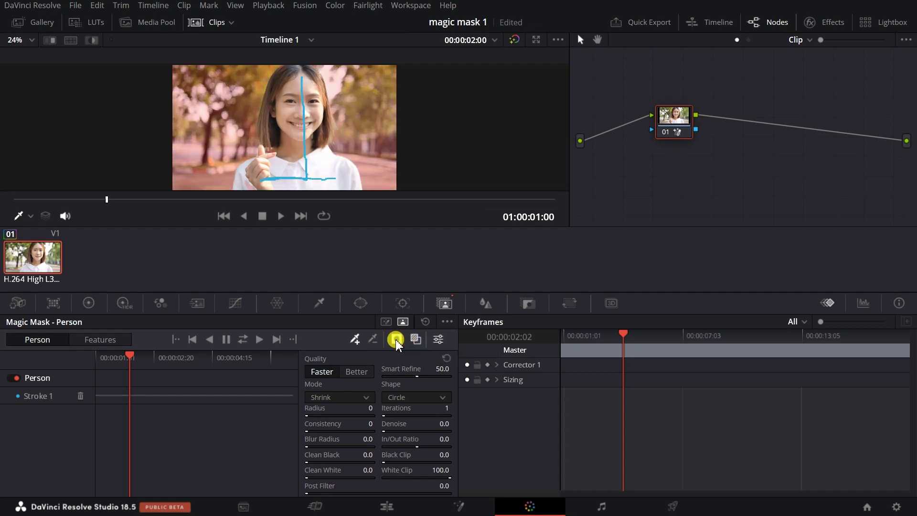
click(396, 340)
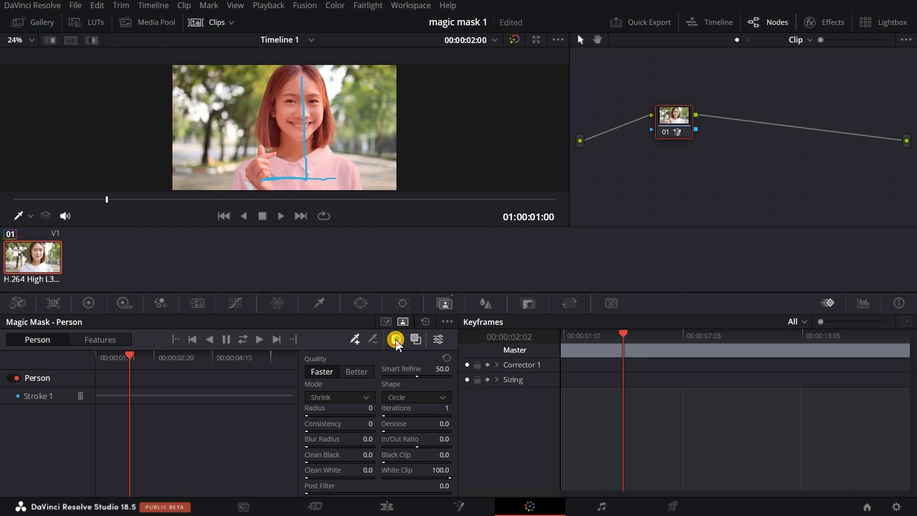
click(396, 340)
click(396, 339)
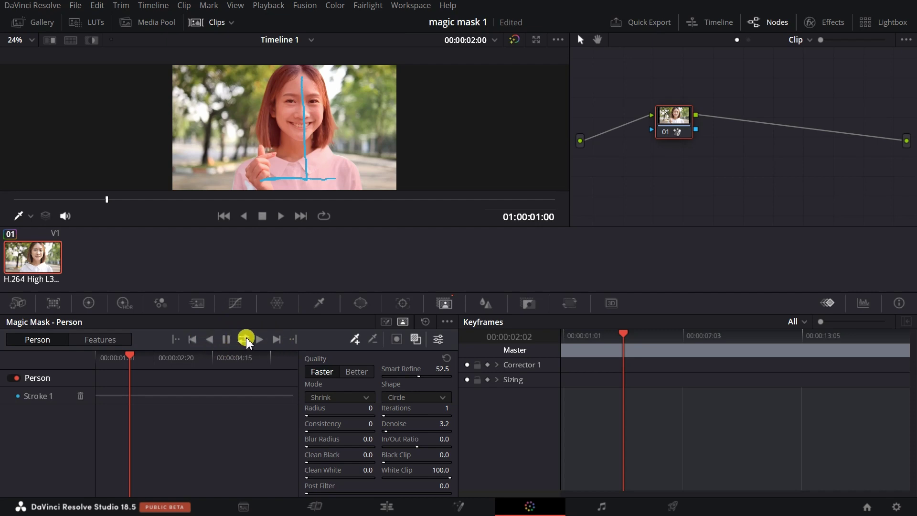
click(246, 338)
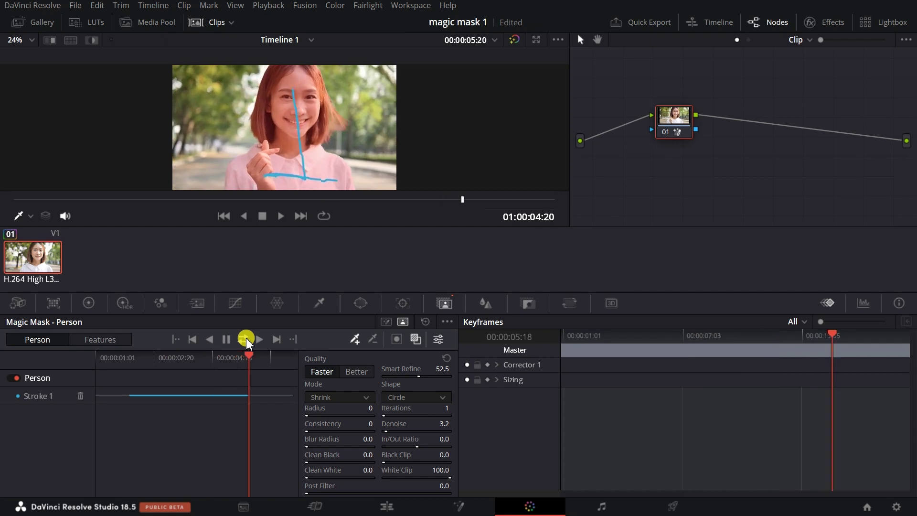
Step: Trial a lift colour tint on the masked area and invert the mask onto the background
click(90, 302)
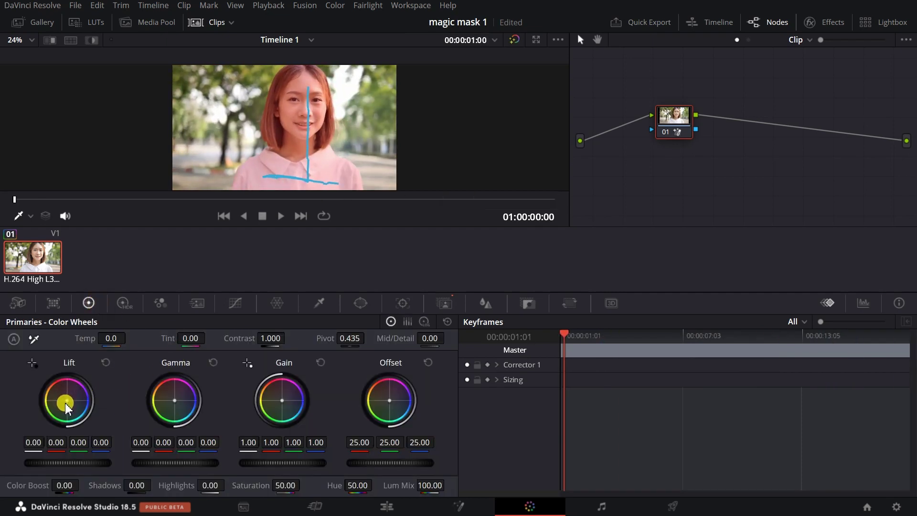
mouse_move(65, 406)
mouse_down()
mouse_move(145, 342)
mouse_move(449, 309)
mouse_up()
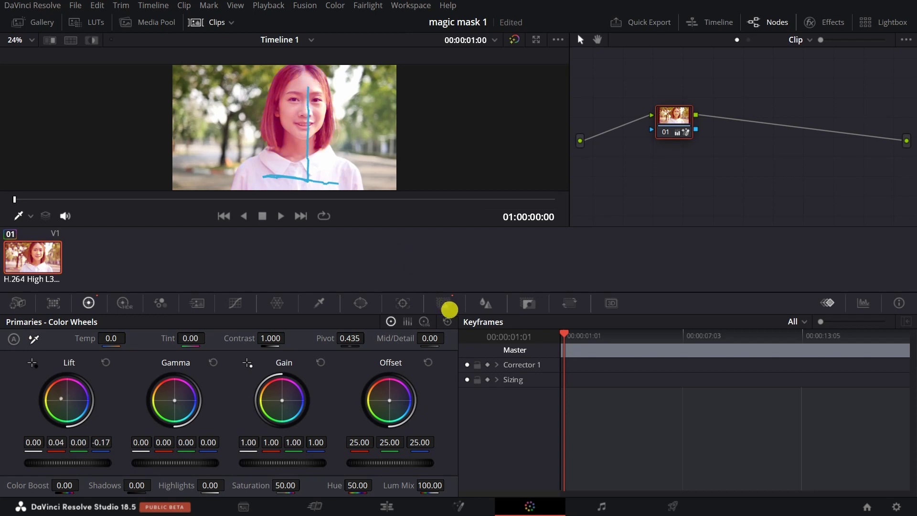
drag(449, 310, 415, 250)
click(444, 303)
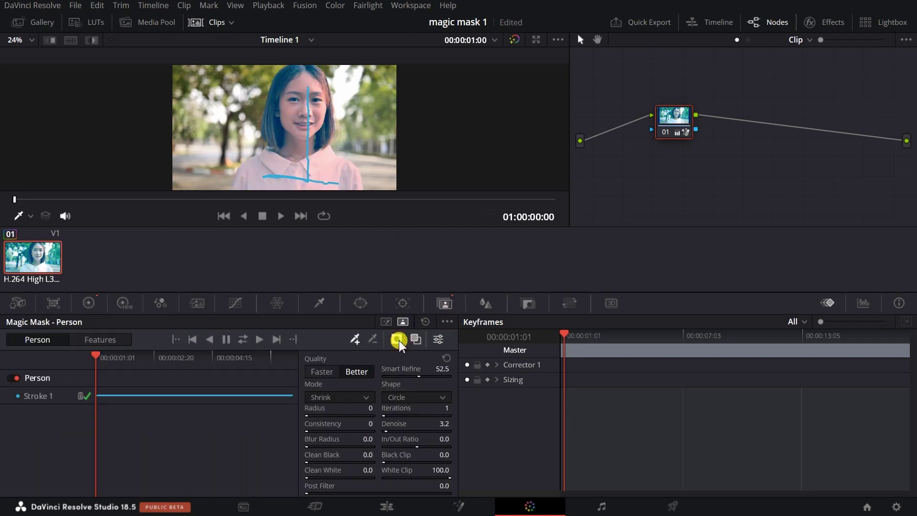
click(399, 340)
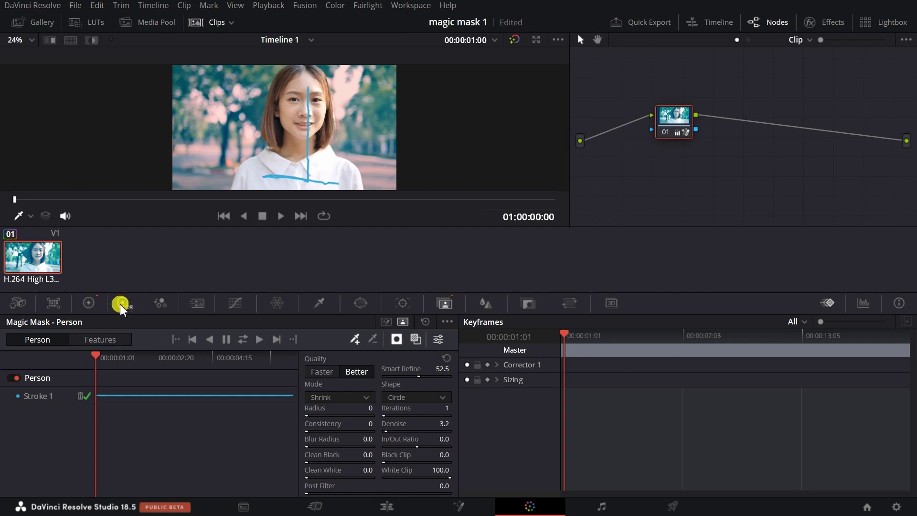
Step: Try blue gamma, gain and warmer lift shifts, then reset all primaries to defaults
click(88, 302)
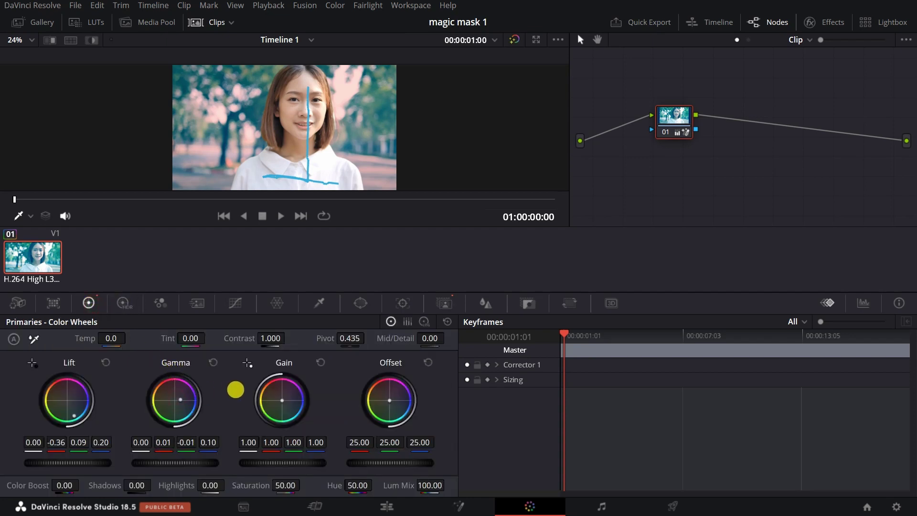
drag(235, 389, 256, 309)
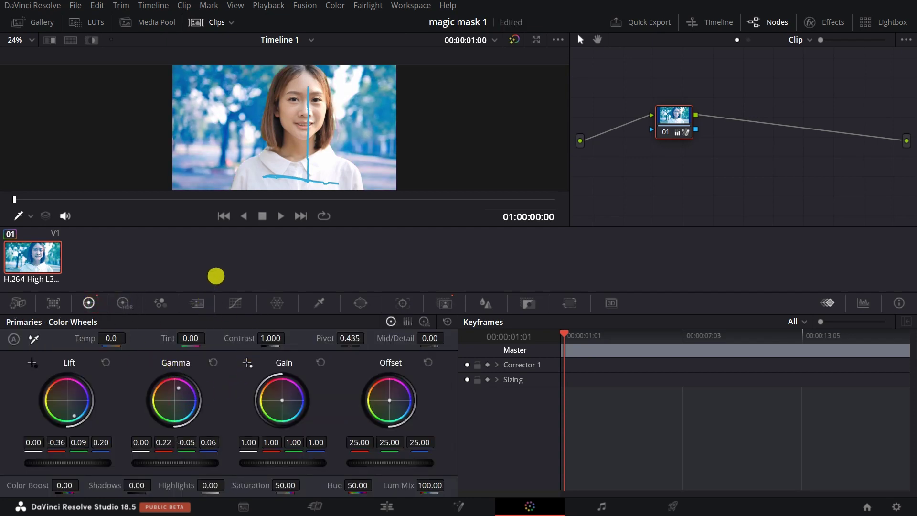
drag(216, 276, 248, 351)
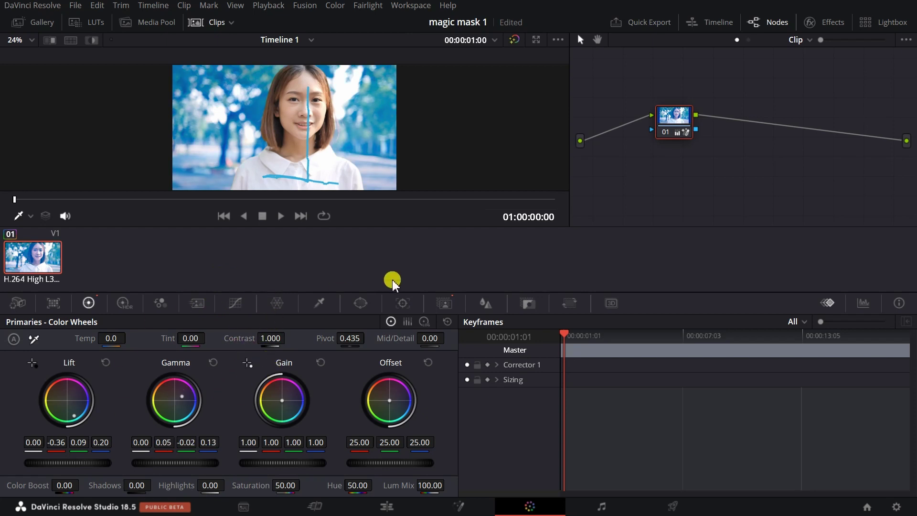
mouse_move(289, 405)
mouse_down()
mouse_move(231, 406)
mouse_move(326, 445)
mouse_move(339, 480)
mouse_move(304, 306)
mouse_up()
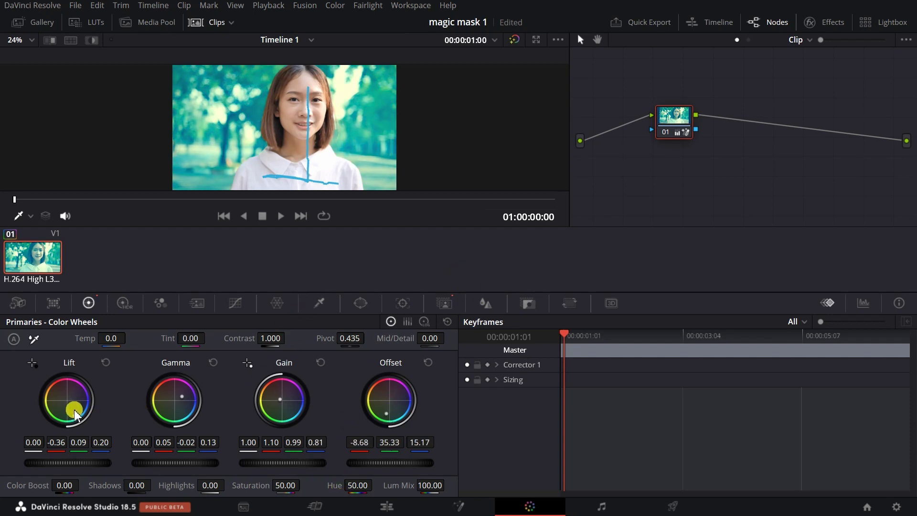
drag(75, 405, 21, 376)
mouse_move(445, 249)
mouse_down()
mouse_move(314, 73)
mouse_move(532, 290)
mouse_up()
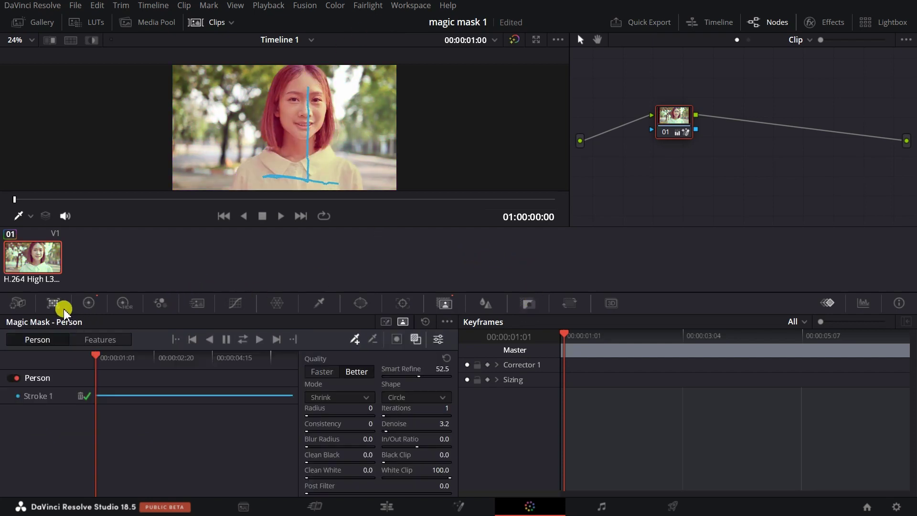
click(88, 302)
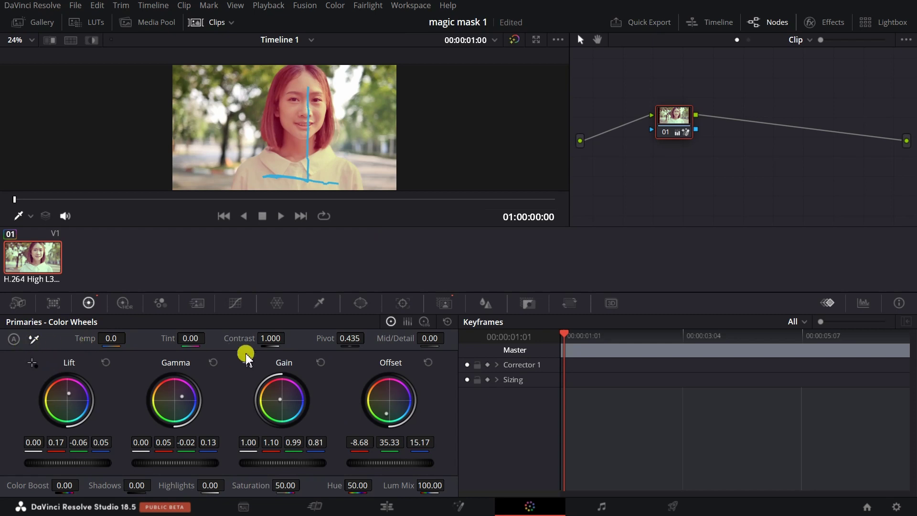
click(447, 321)
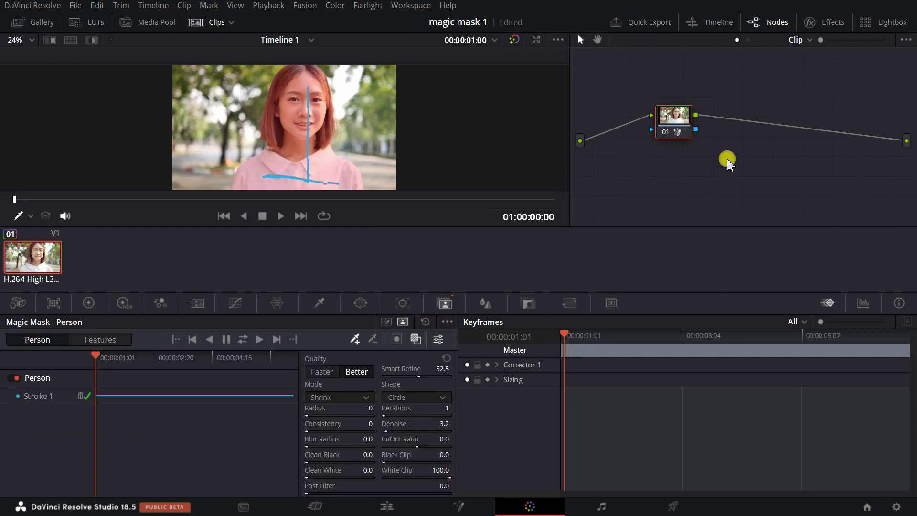
Step: Add an Alpha Output wired from node 01's alpha and play the cut-out on the Edit page
right_click(728, 161)
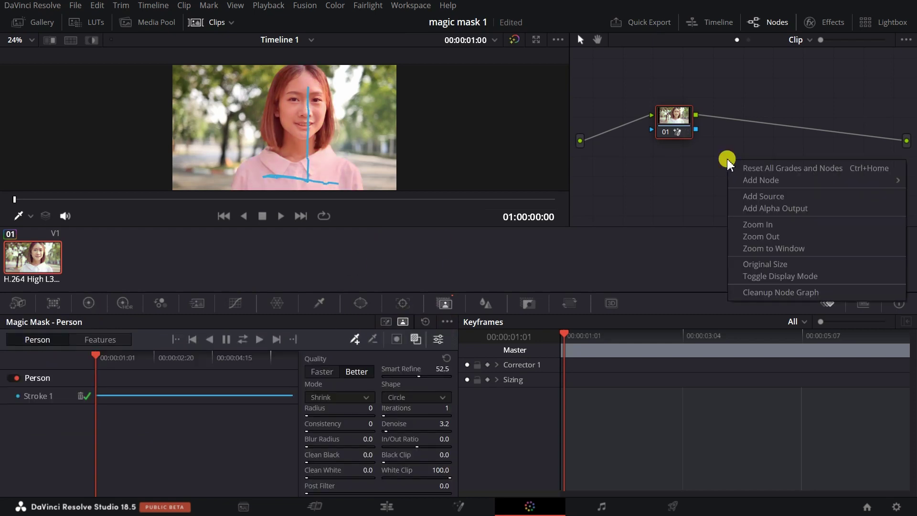
click(757, 202)
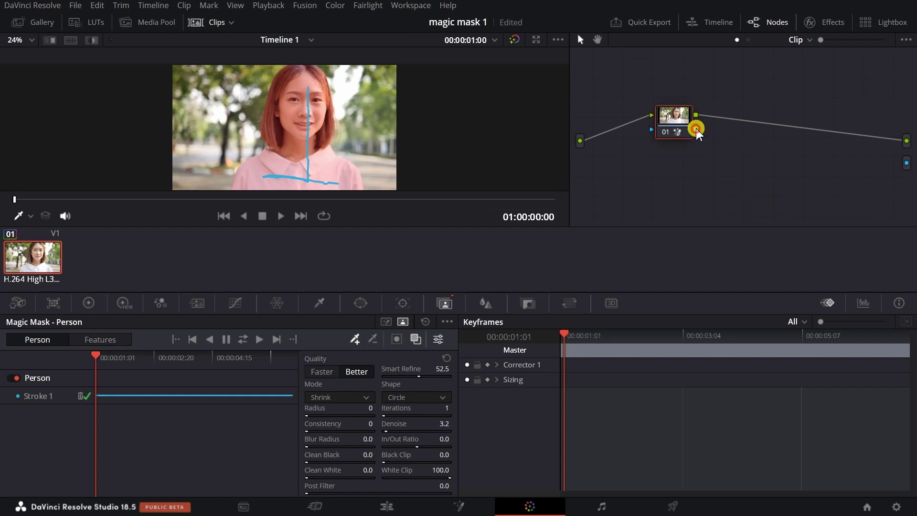
drag(697, 133, 907, 163)
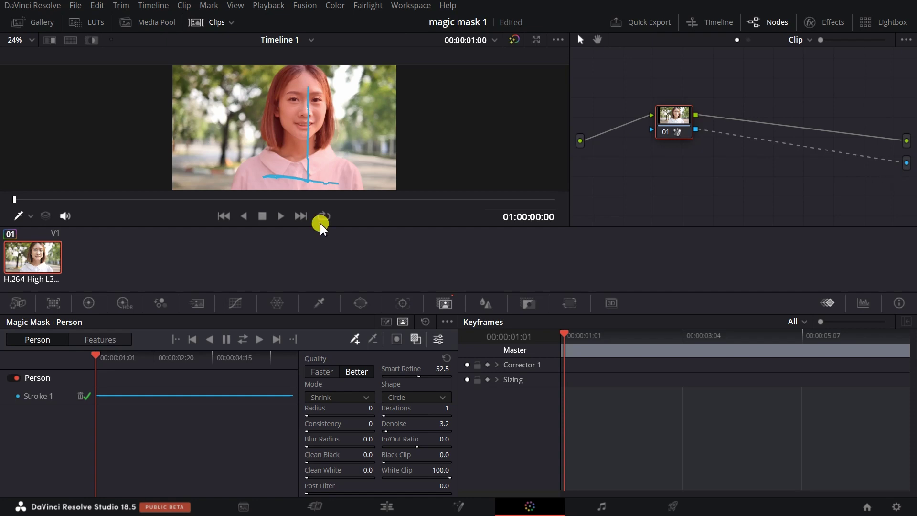
click(388, 506)
click(451, 312)
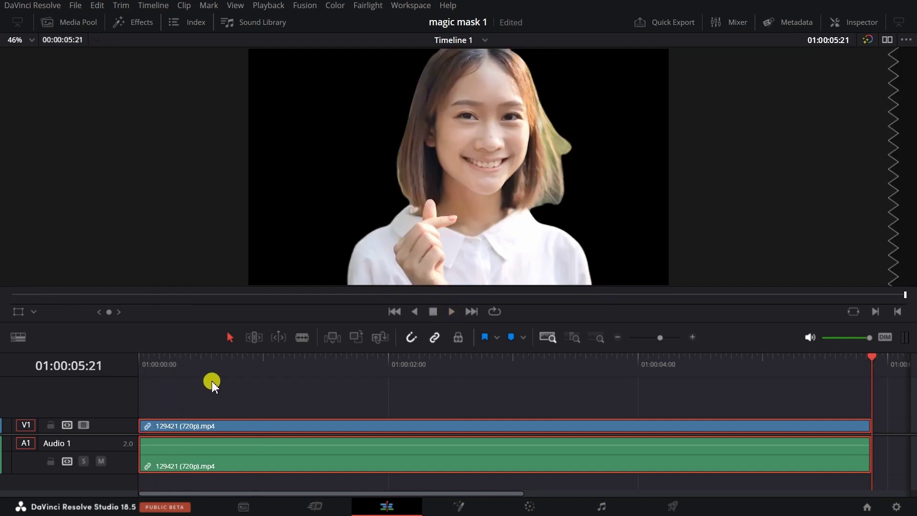
Step: Scrub back near the clip start, then return to the Color page
mouse_move(199, 375)
mouse_down()
mouse_move(188, 363)
mouse_move(250, 356)
mouse_move(193, 360)
mouse_up()
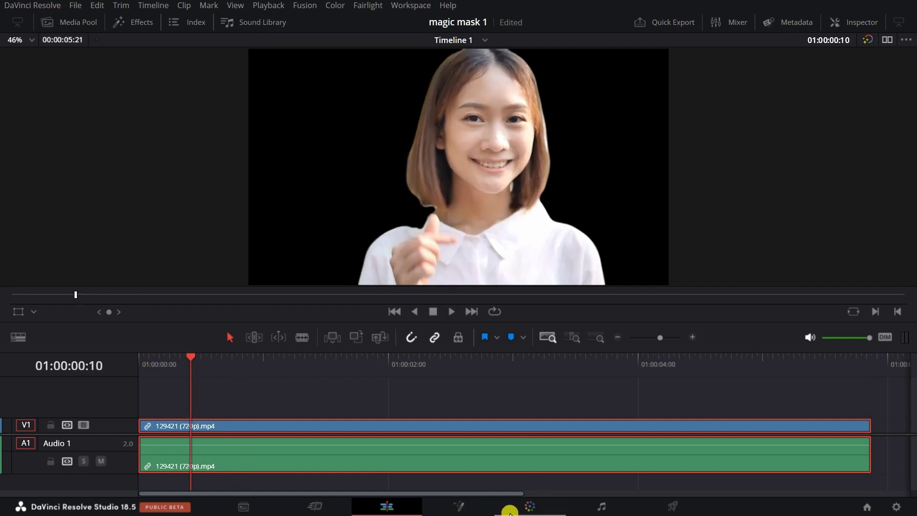
click(525, 510)
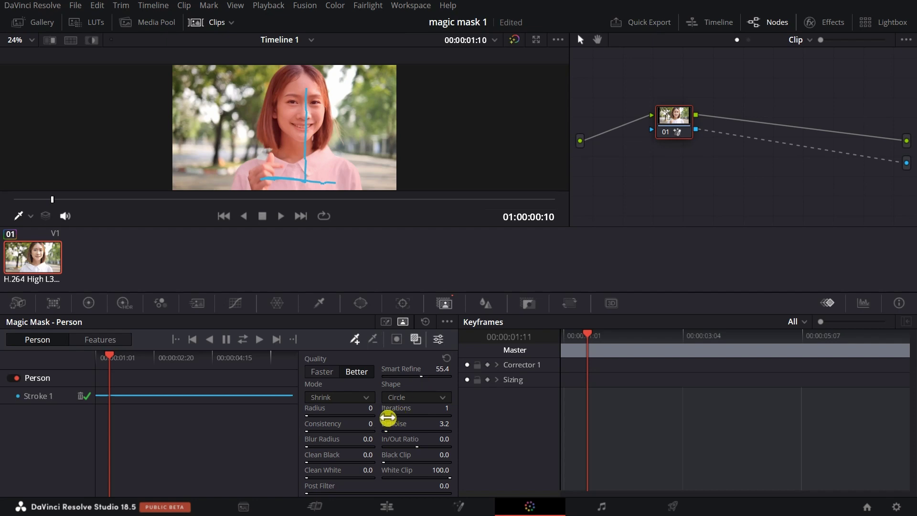
Step: Raise mask Denoise to 8.6 and set Clean Black 0.5 and Clean White 7.9
drag(386, 434, 418, 433)
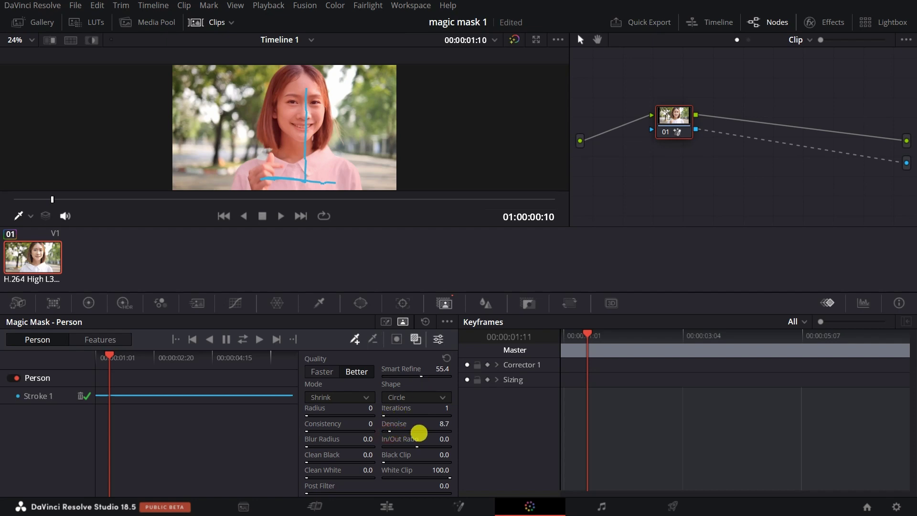
drag(306, 477, 306, 462)
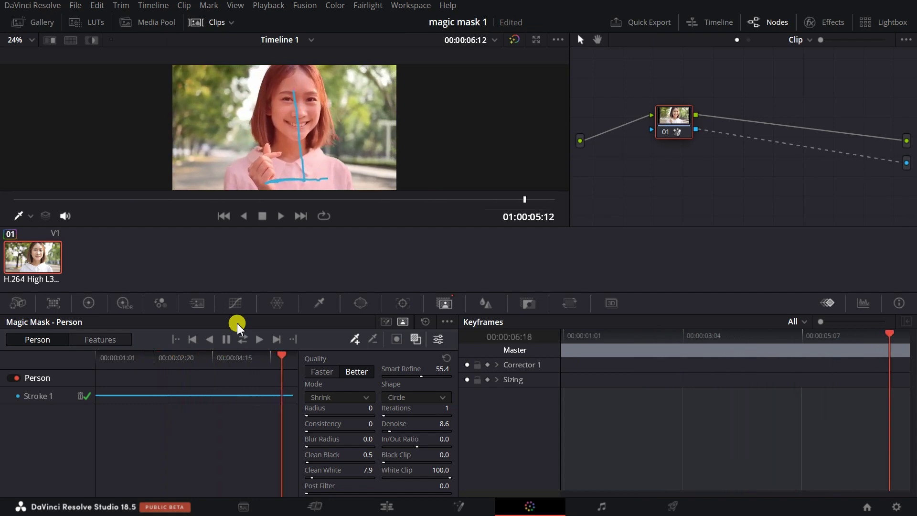
click(392, 511)
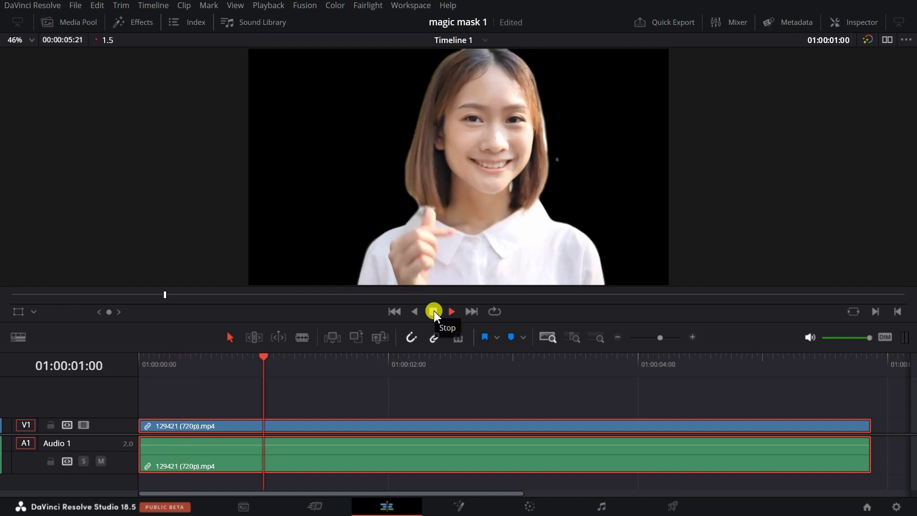
Step: Stop playback and jump to the clip's final frame with the woman isolated on black
key(End)
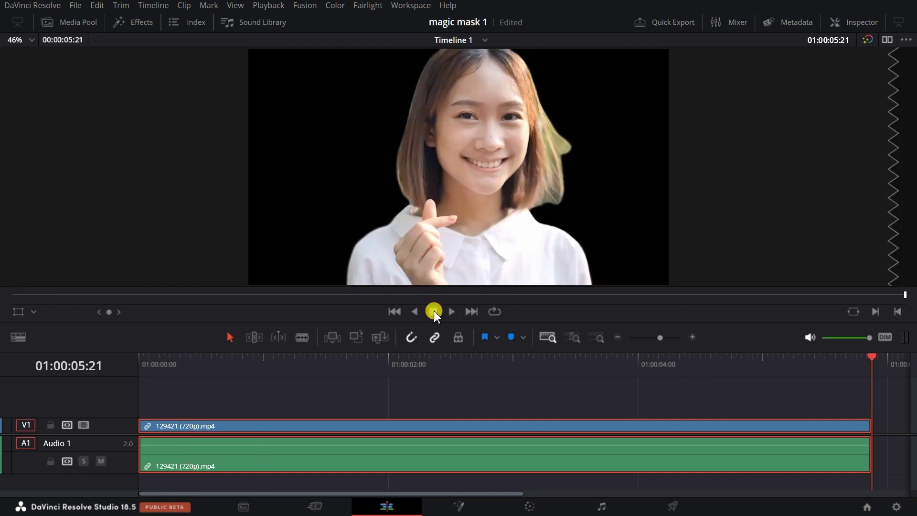
right_click(407, 429)
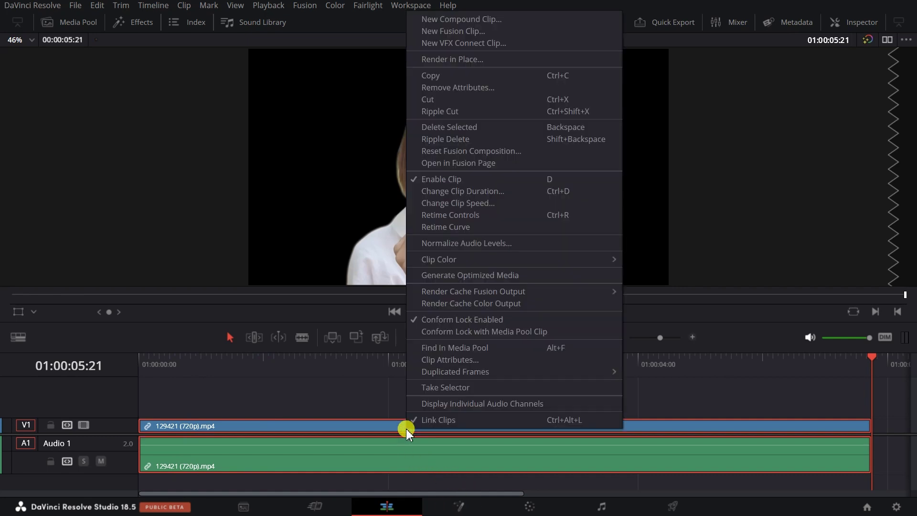
click(457, 62)
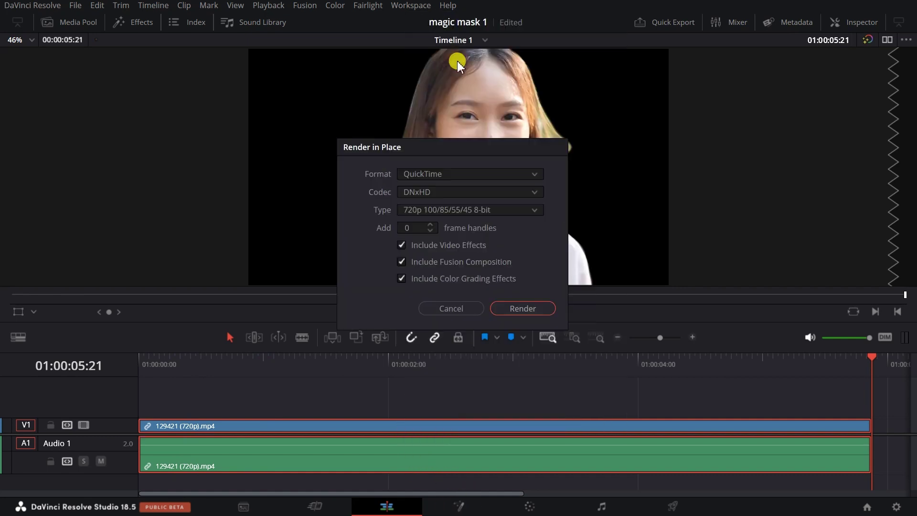
click(448, 192)
click(426, 222)
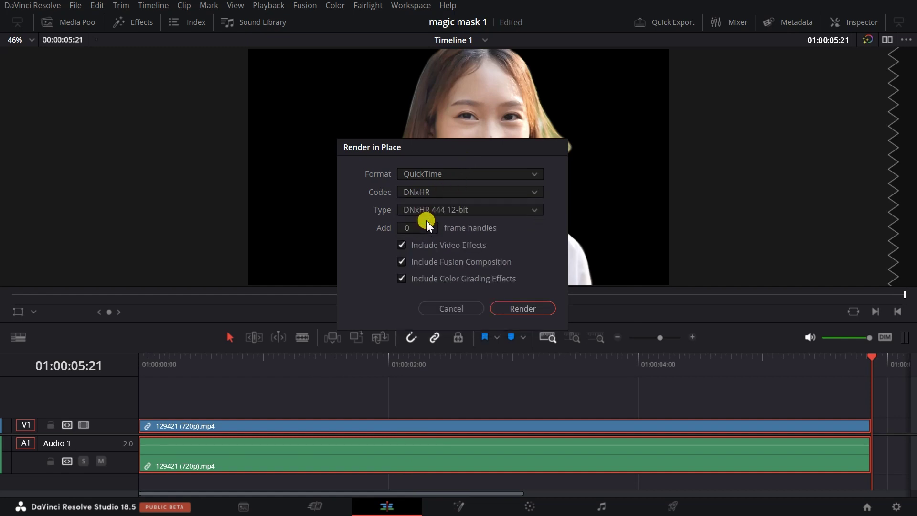
click(462, 309)
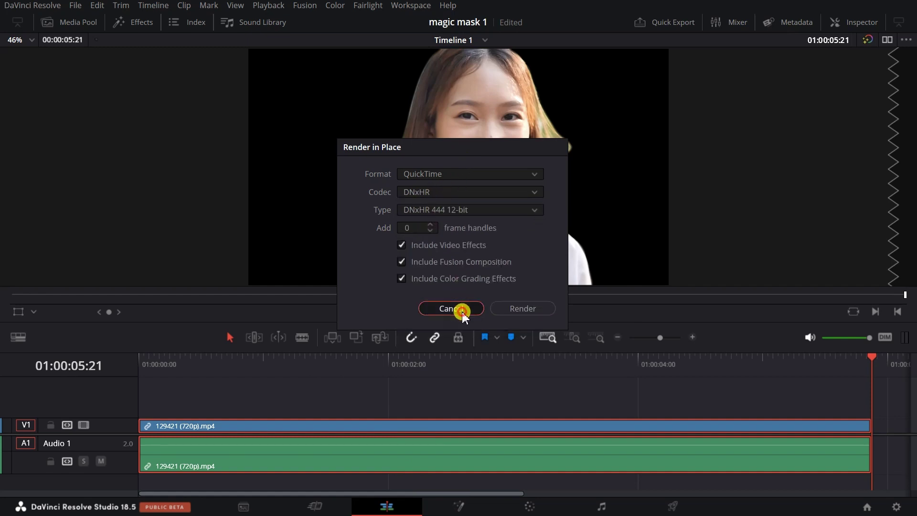